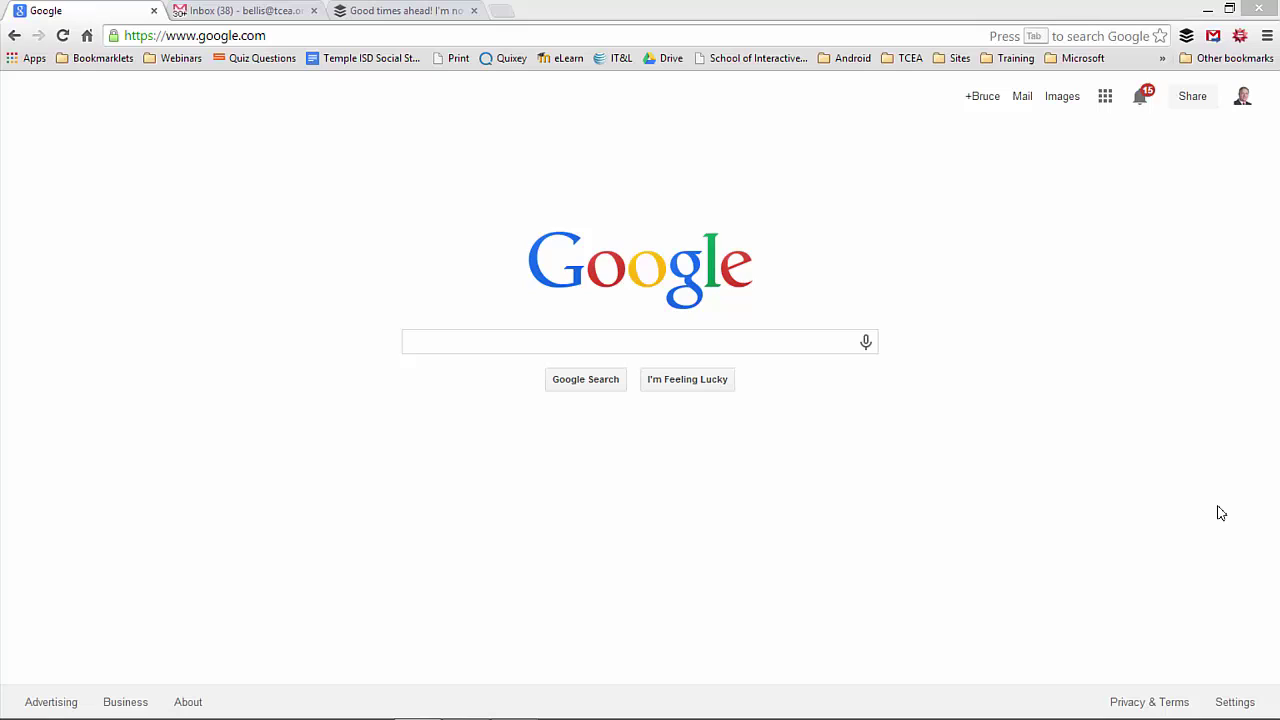
# - Reload google.com from the omnibox
pyautogui.moveTo(84, 170)
pyautogui.click(278, 40)
pyautogui.moveTo(278, 40); pyautogui.dragTo(96, 28)
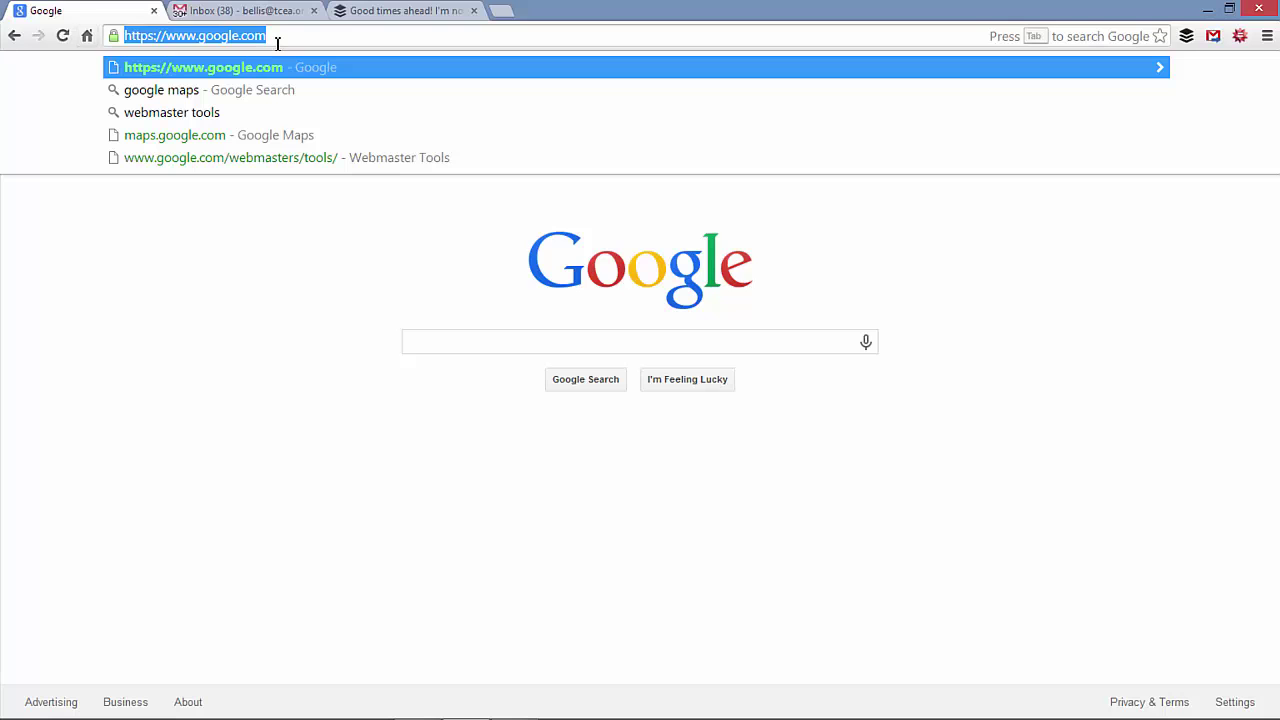
pyautogui.write('googl.e')
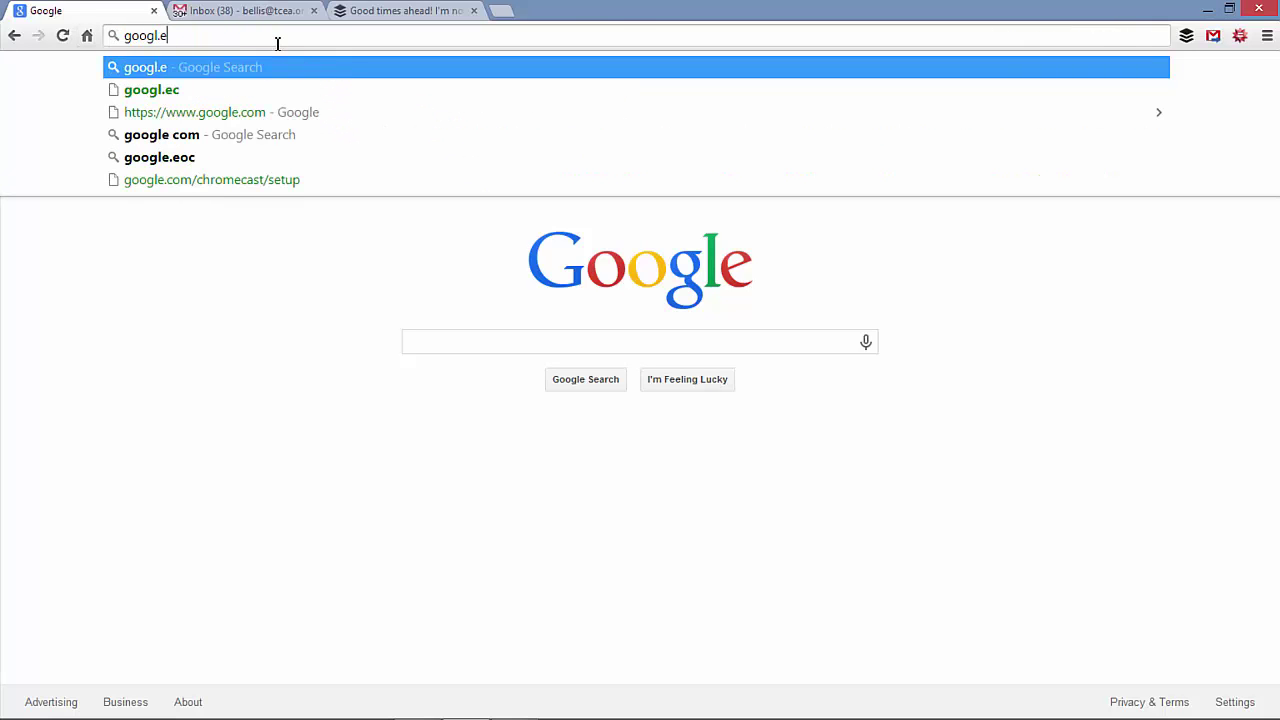
pyautogui.press('BackSpace')
pyautogui.press('BackSpace')
pyautogui.write('e.c')
pyautogui.press('Return')
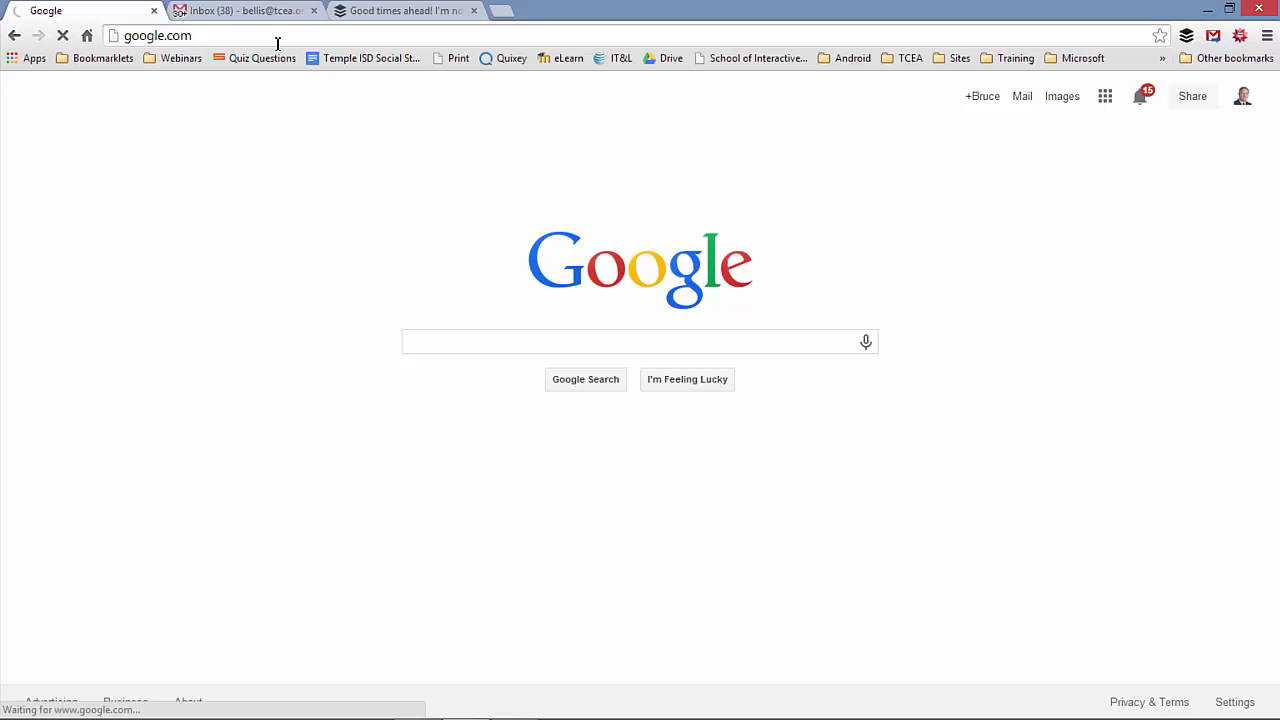
# - Type the query 'google app for education classroom' into the omnibox without submitting it
pyautogui.click(277, 40)
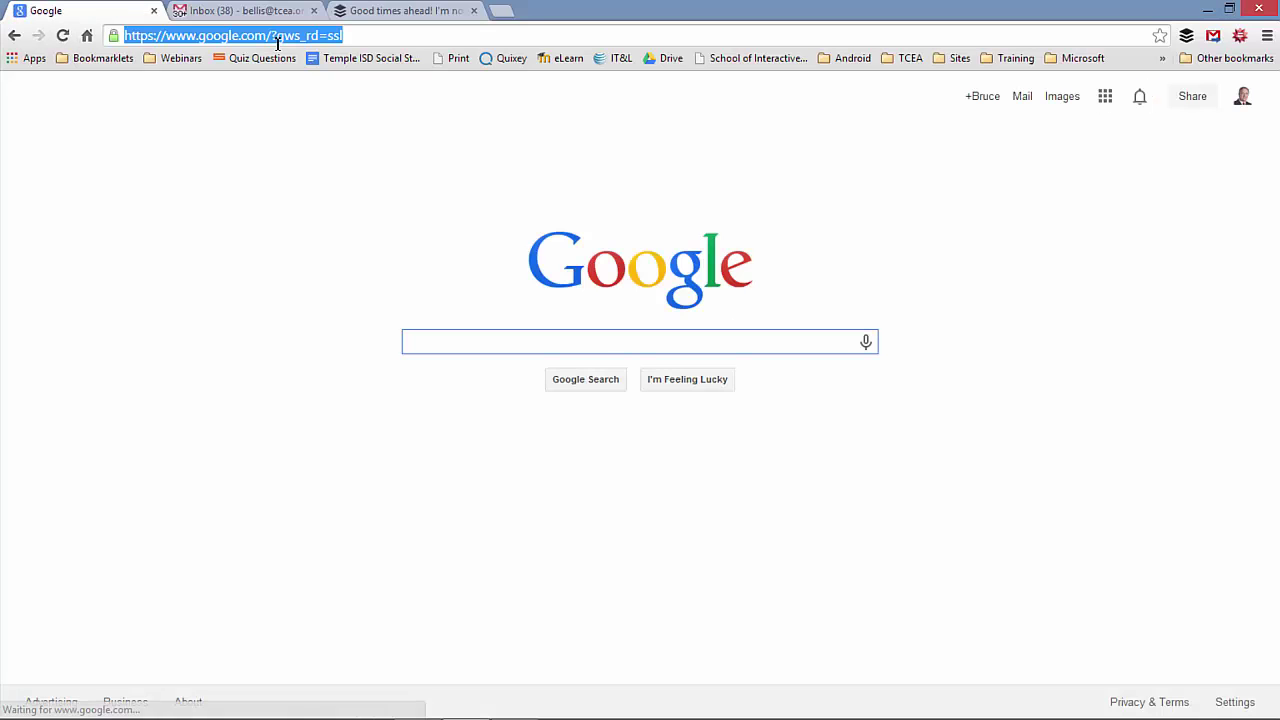
pyautogui.write('google')
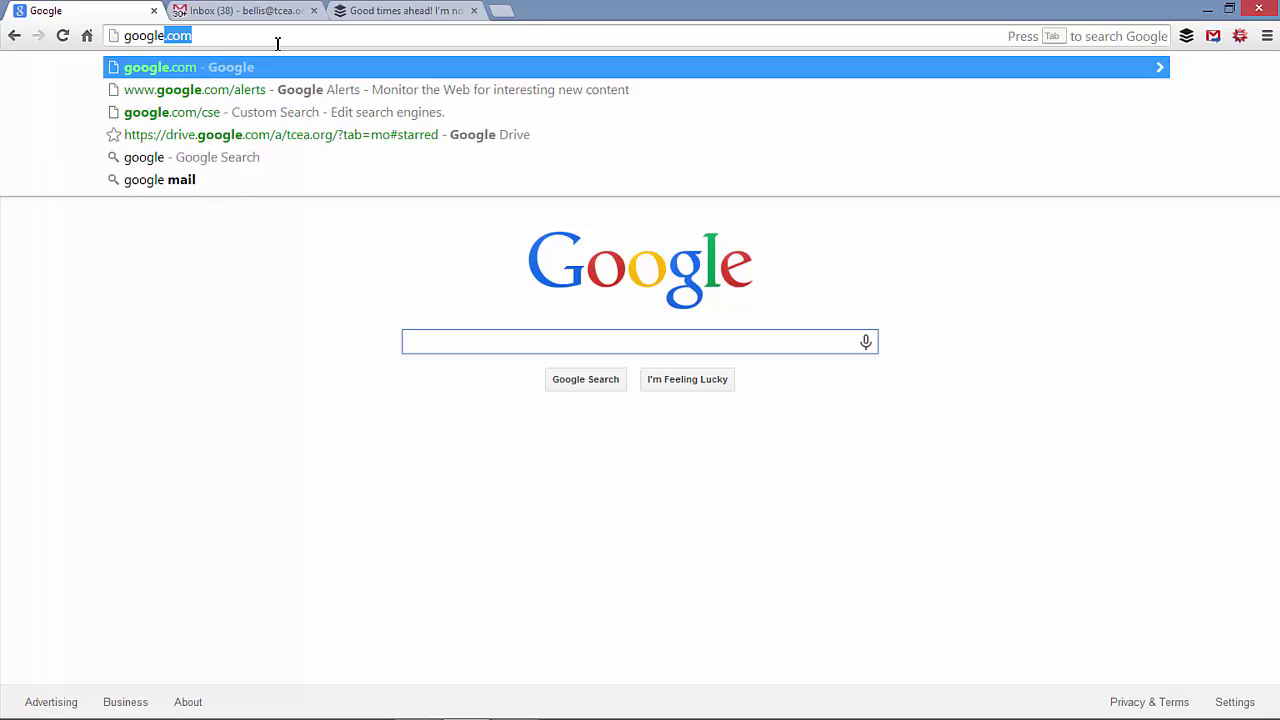
pyautogui.write(' app sor e')
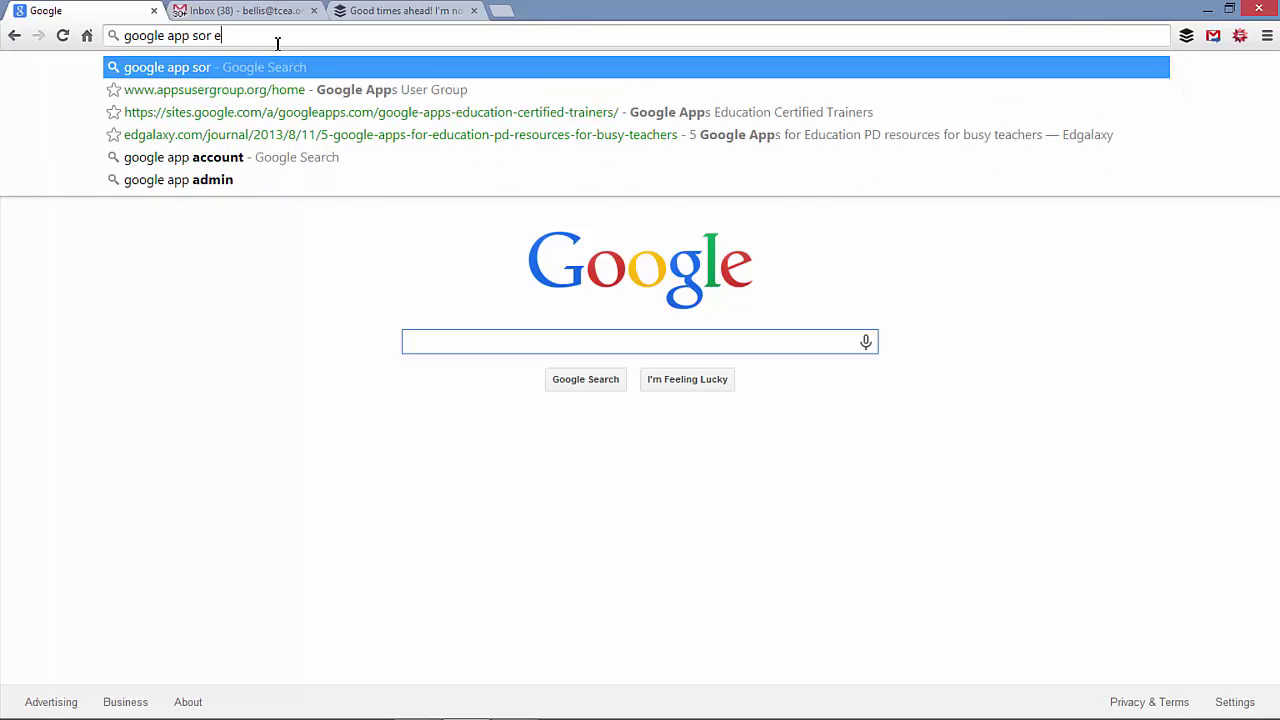
pyautogui.press('BackSpace')
pyautogui.press('BackSpace')
pyautogui.press('BackSpace')
pyautogui.press('BackSpace')
pyautogui.press('BackSpace')
pyautogui.write('for educati')
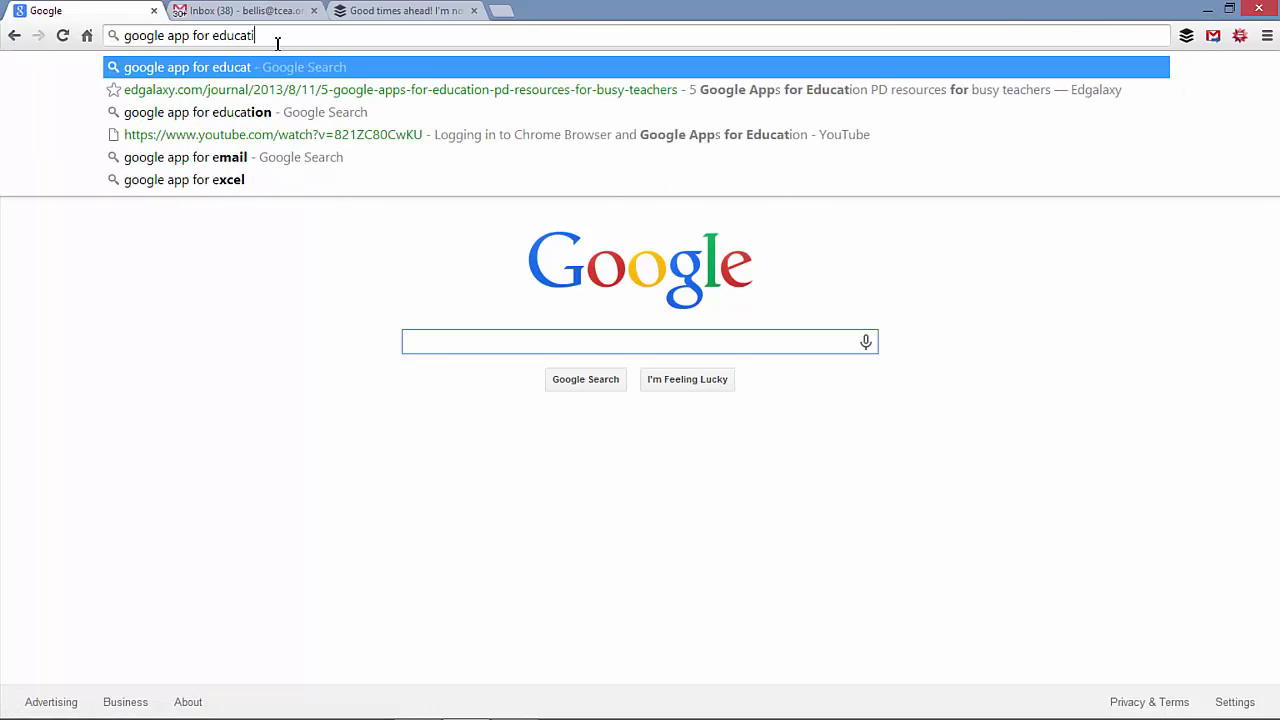
pyautogui.write('on classroom')
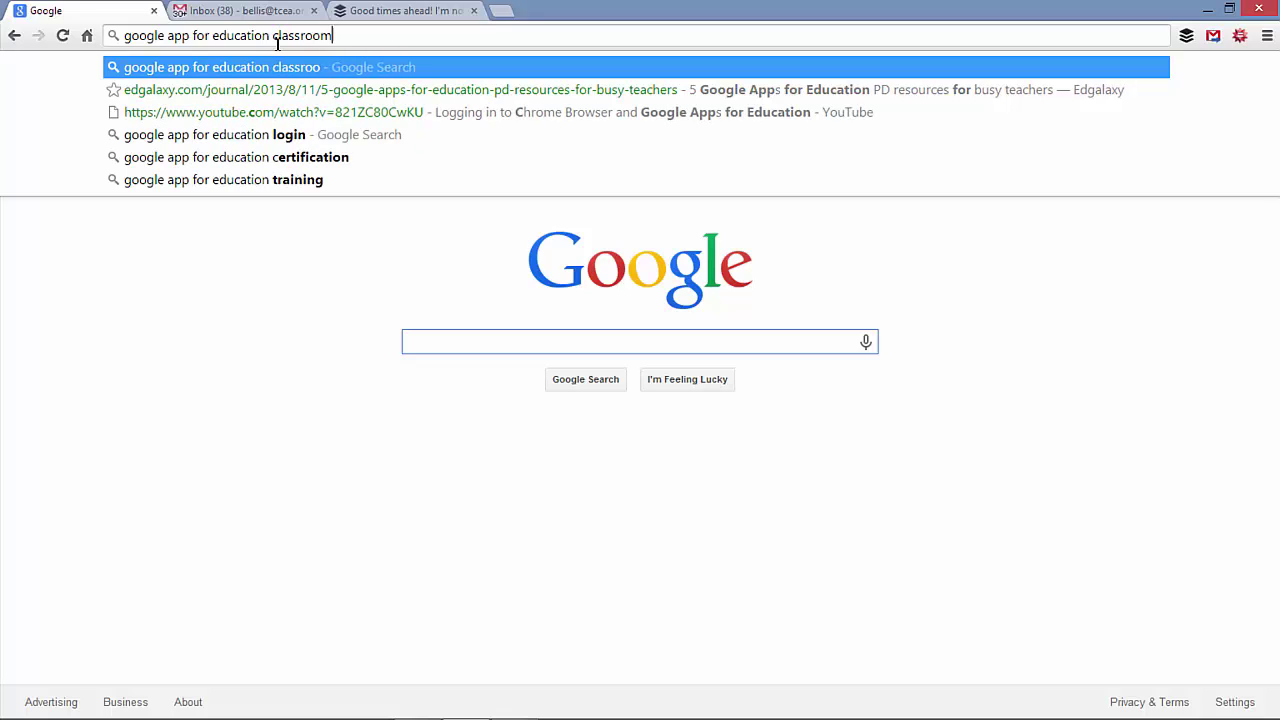
# - Submit the 'google app for education classroom' search to show its results
pyautogui.press('Return')
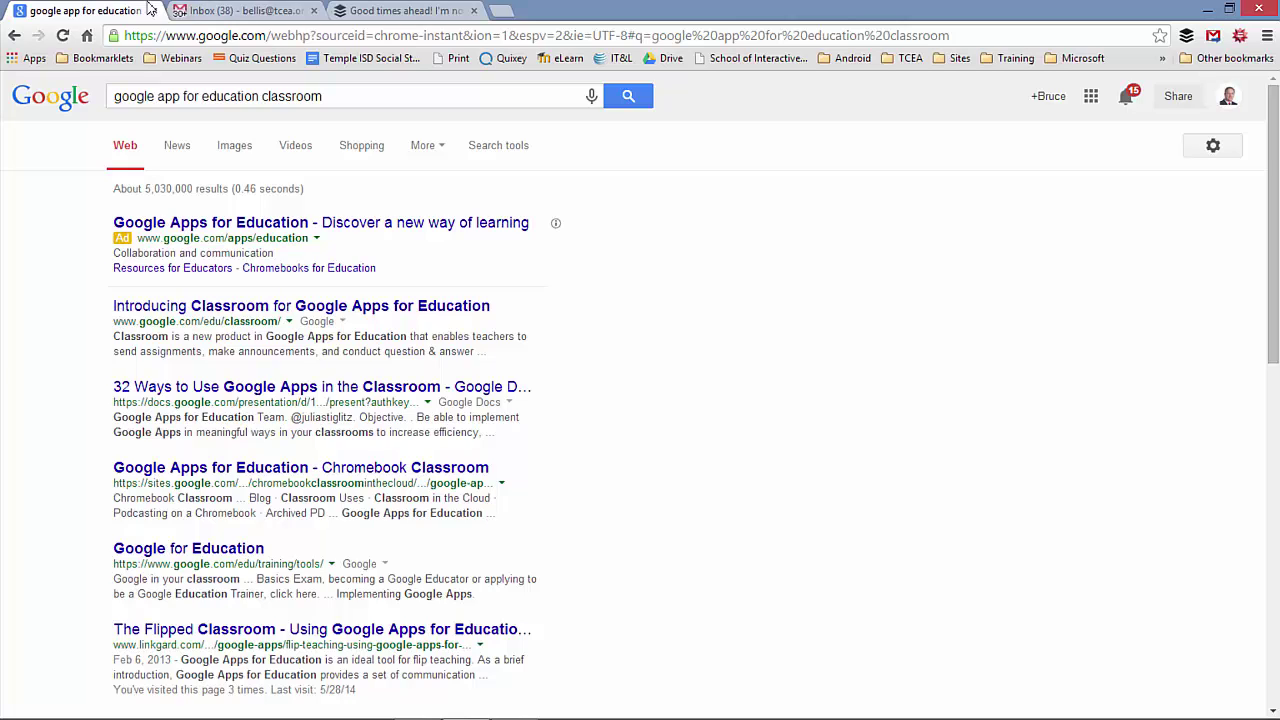
# - Go back from the results page to the Google home page
pyautogui.click(24, 41)
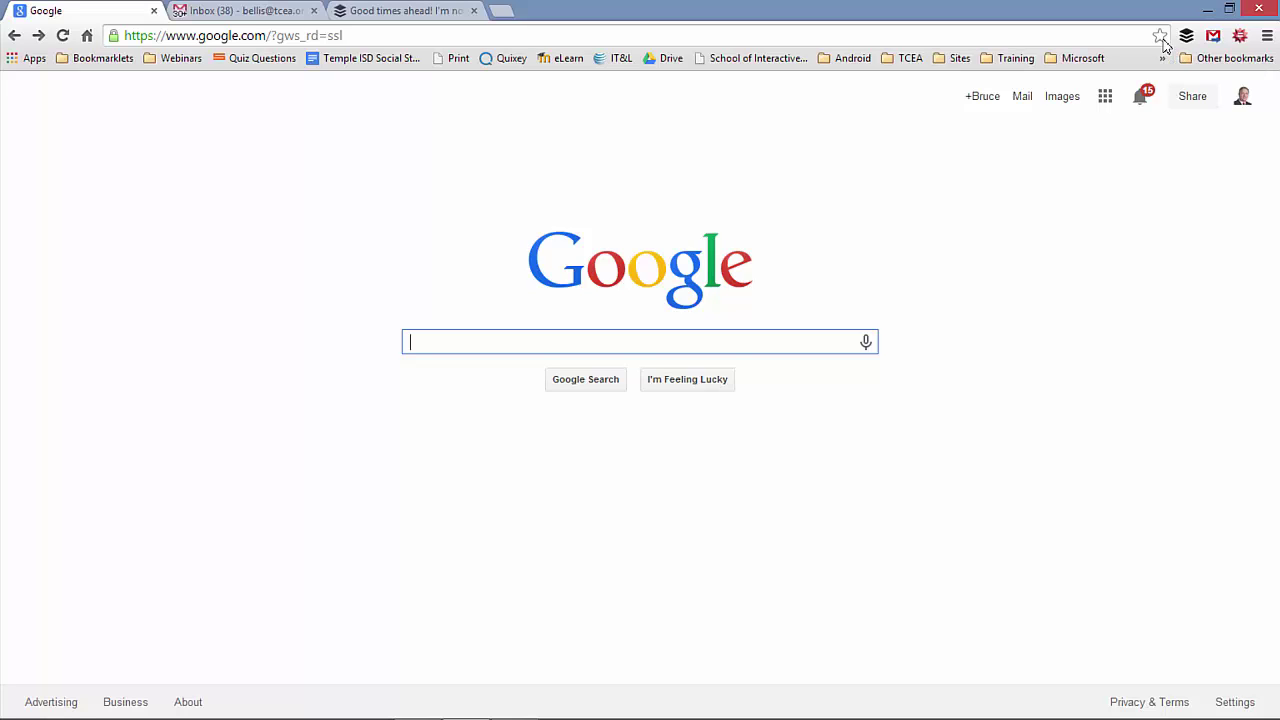
# - Star the Google page, keep the Bookmarklets folder, and name the bookmark 'Google Homepage'
pyautogui.click(1161, 38)
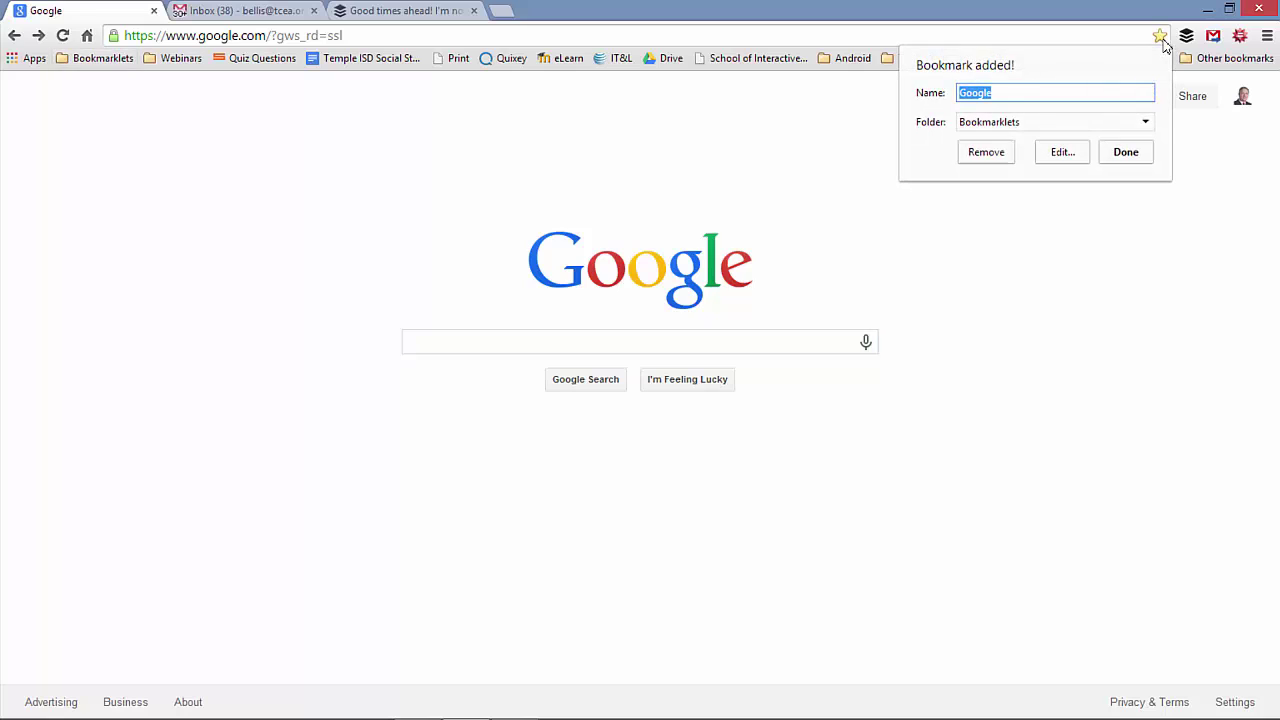
pyautogui.click(1028, 126)
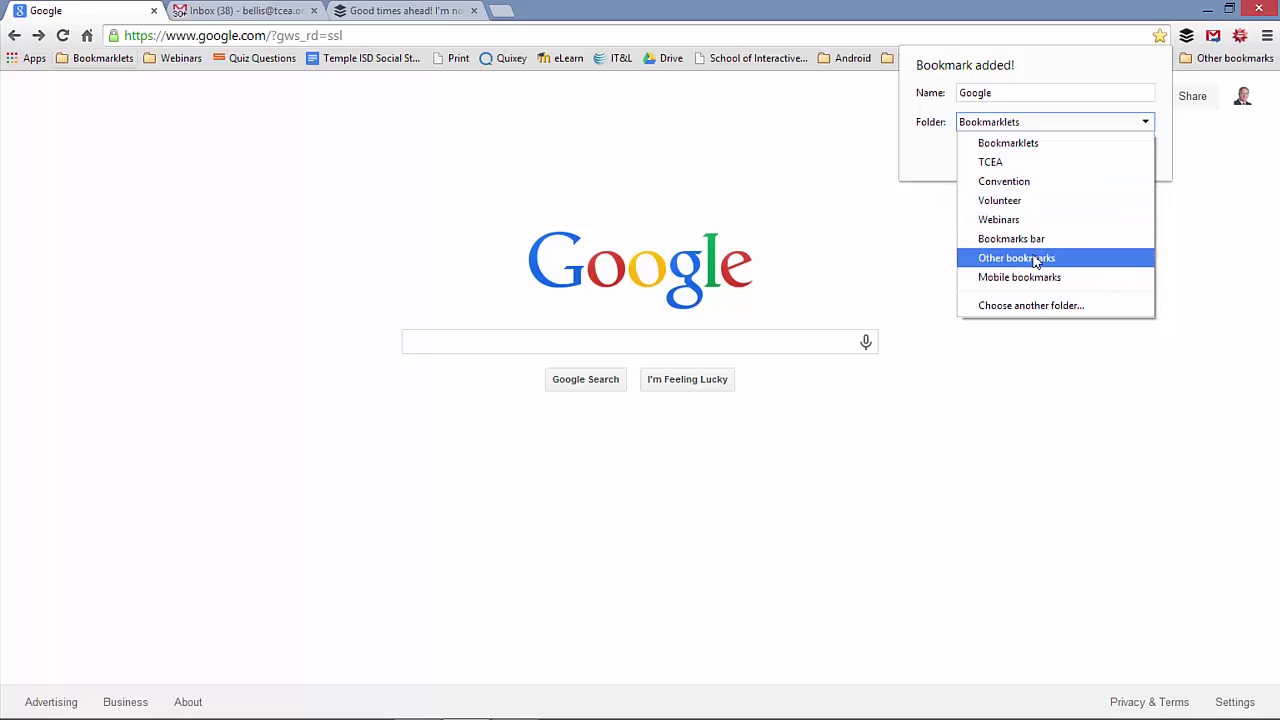
pyautogui.click(1040, 126)
pyautogui.click(1040, 126)
pyautogui.click(1033, 93)
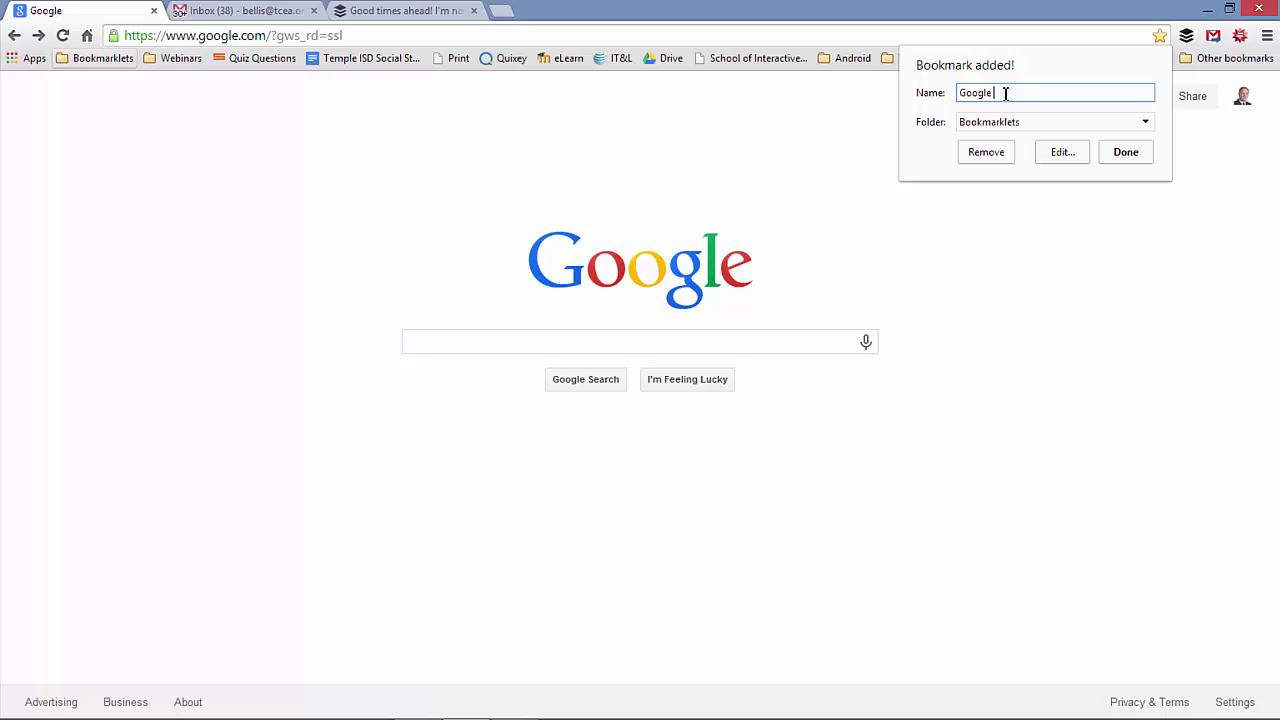
pyautogui.write('Home Pa')
pyautogui.press('BackSpace')
pyautogui.press('BackSpace')
pyautogui.press('BackSpace')
pyautogui.write('page')
pyautogui.click(1124, 160)
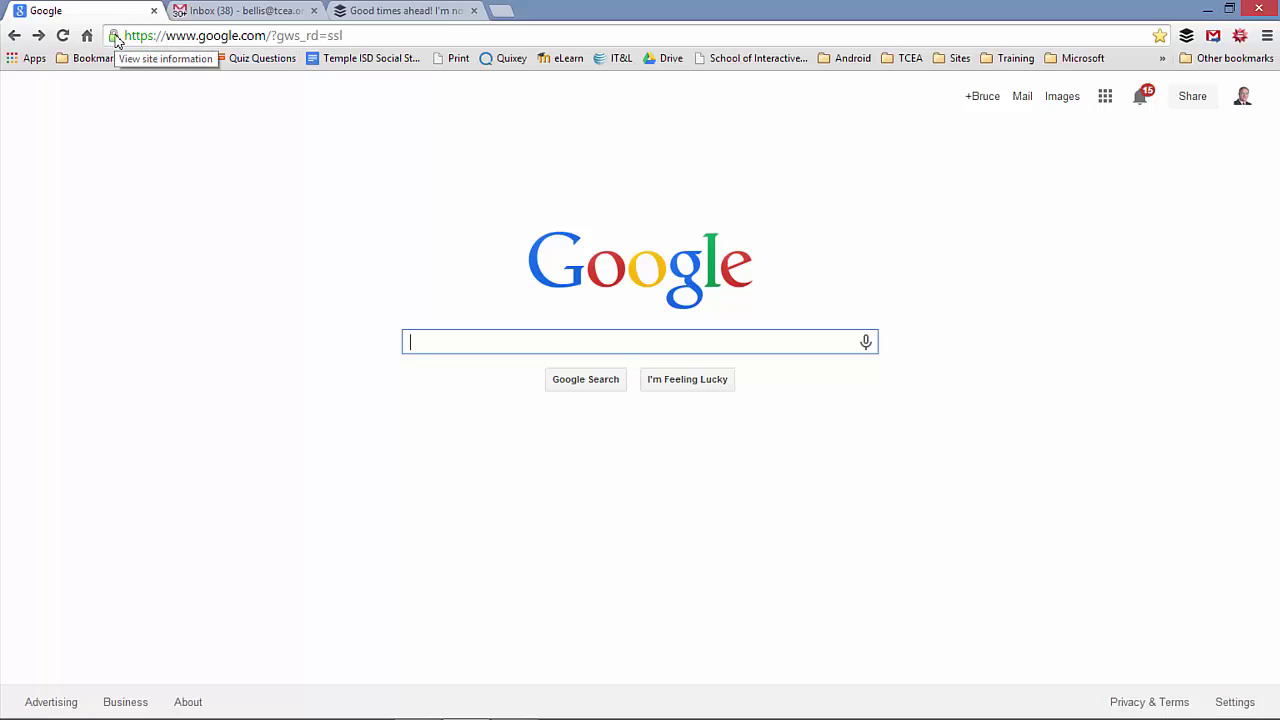
# - Drag the Google address onto the bookmarks bar beside the Bookmarklets folder
pyautogui.moveTo(115, 40); pyautogui.dragTo(143, 66)
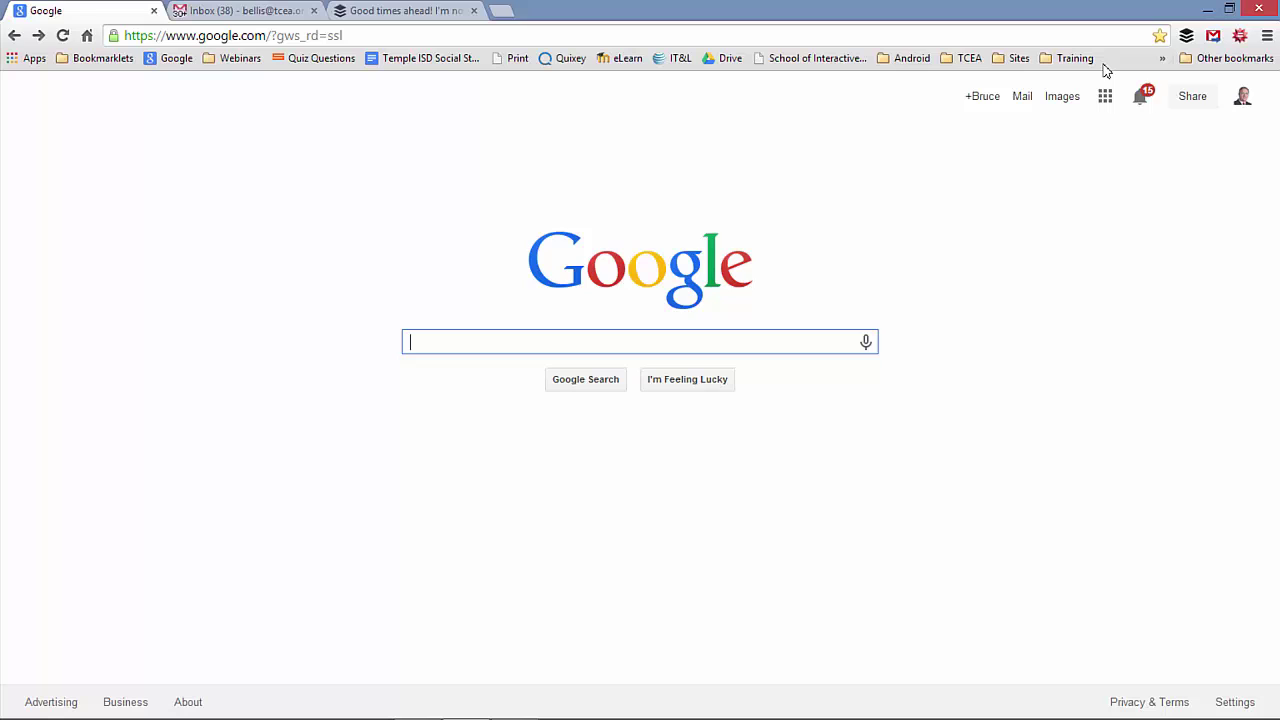
# - Uncheck Show bookmarks bar under the Chrome menu's Bookmarks submenu
pyautogui.click(1267, 37)
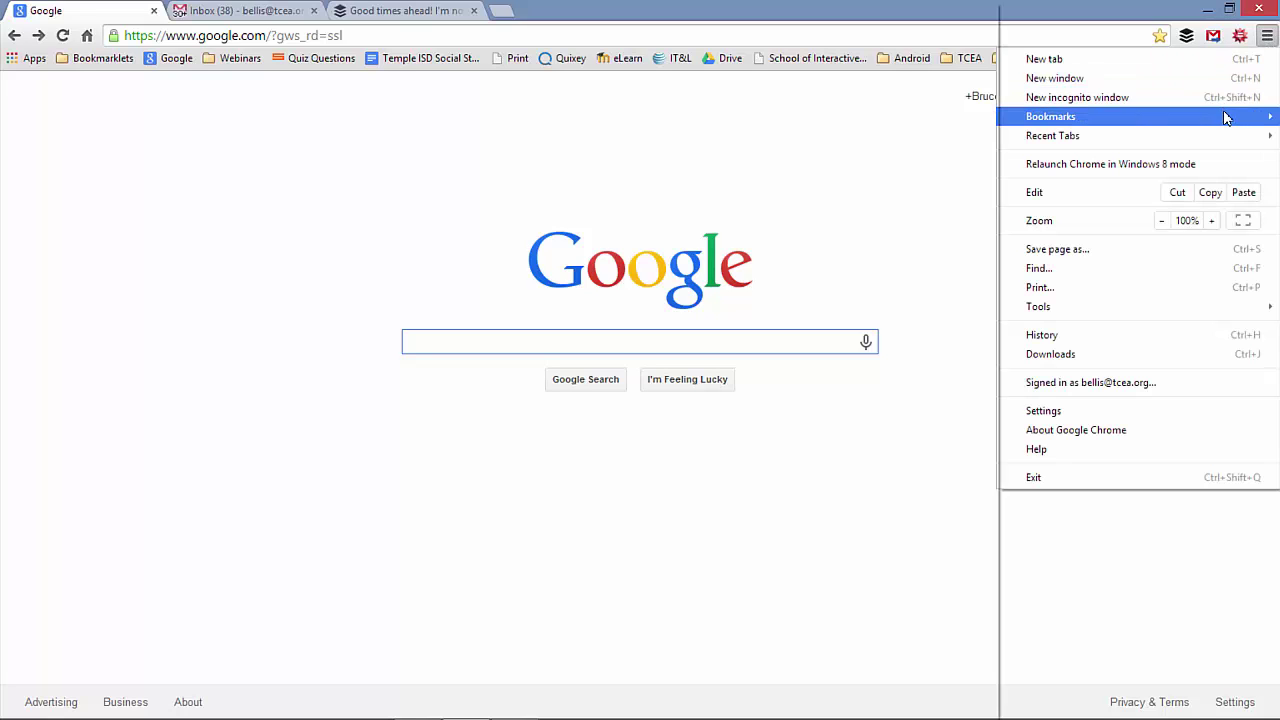
pyautogui.moveTo(1176, 120)
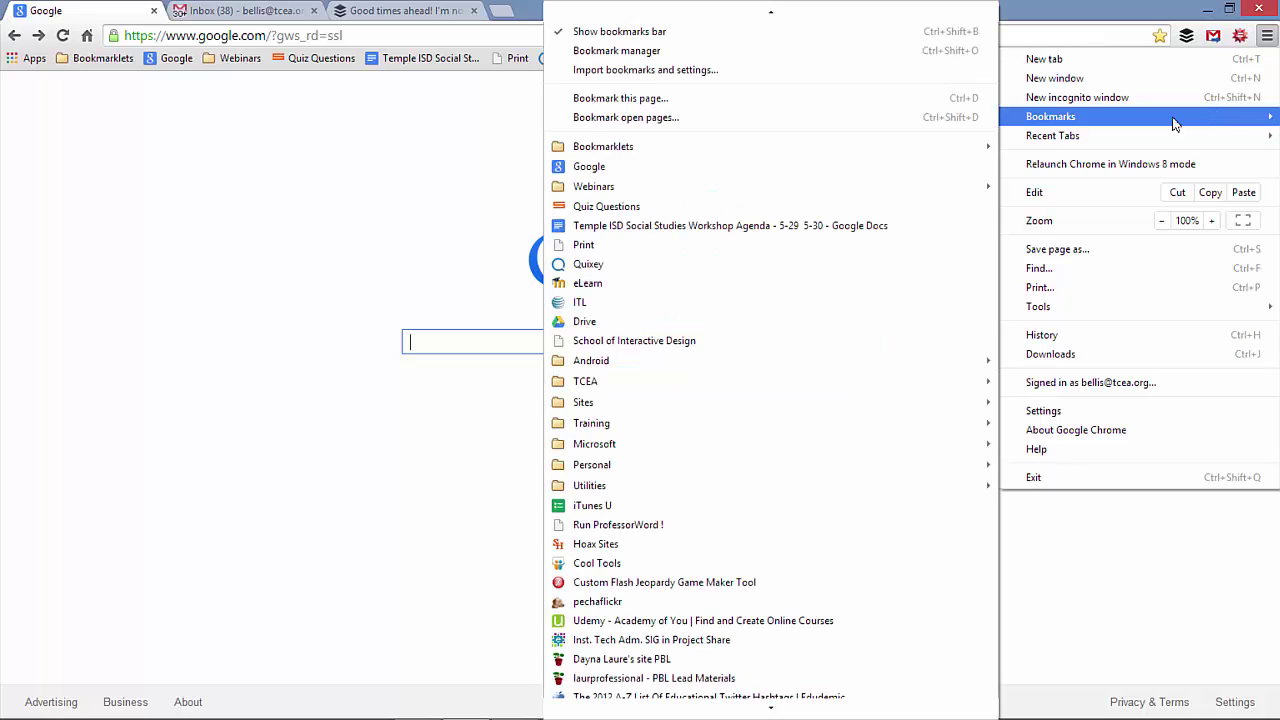
pyautogui.click(605, 35)
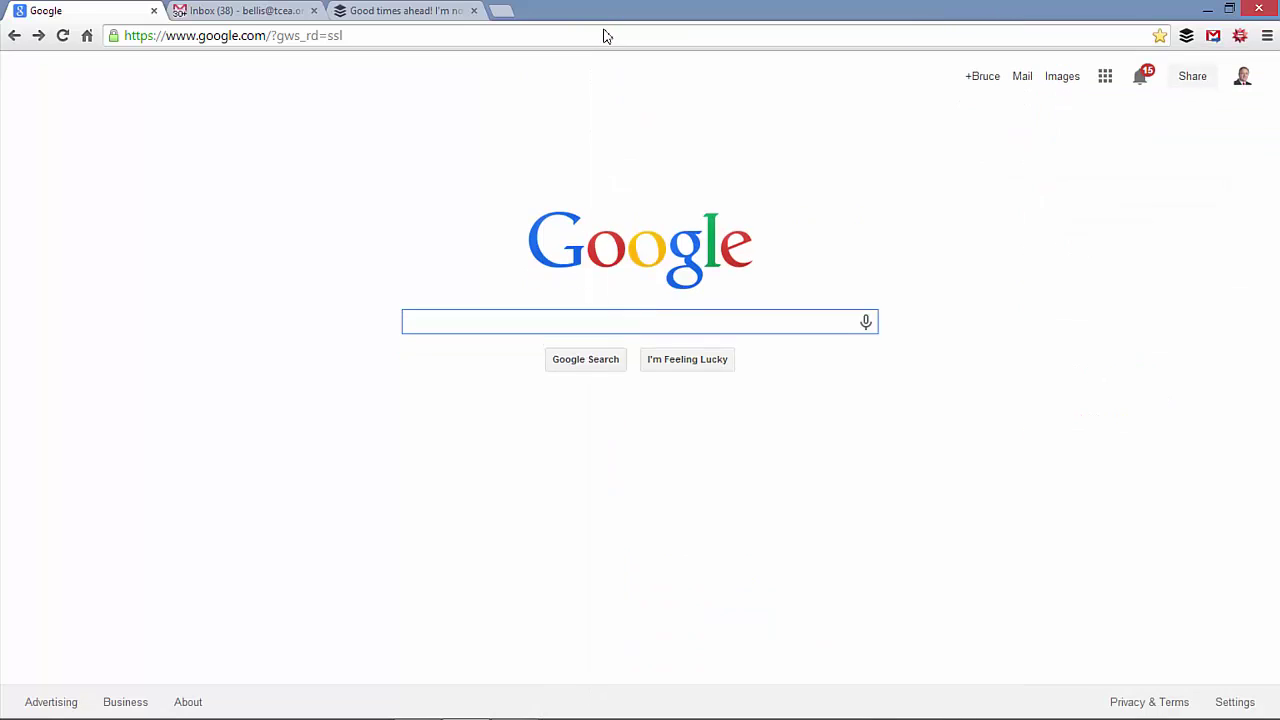
# - Open a new tab and load tcea.org from the 'tcea' suggestion
pyautogui.click(505, 15)
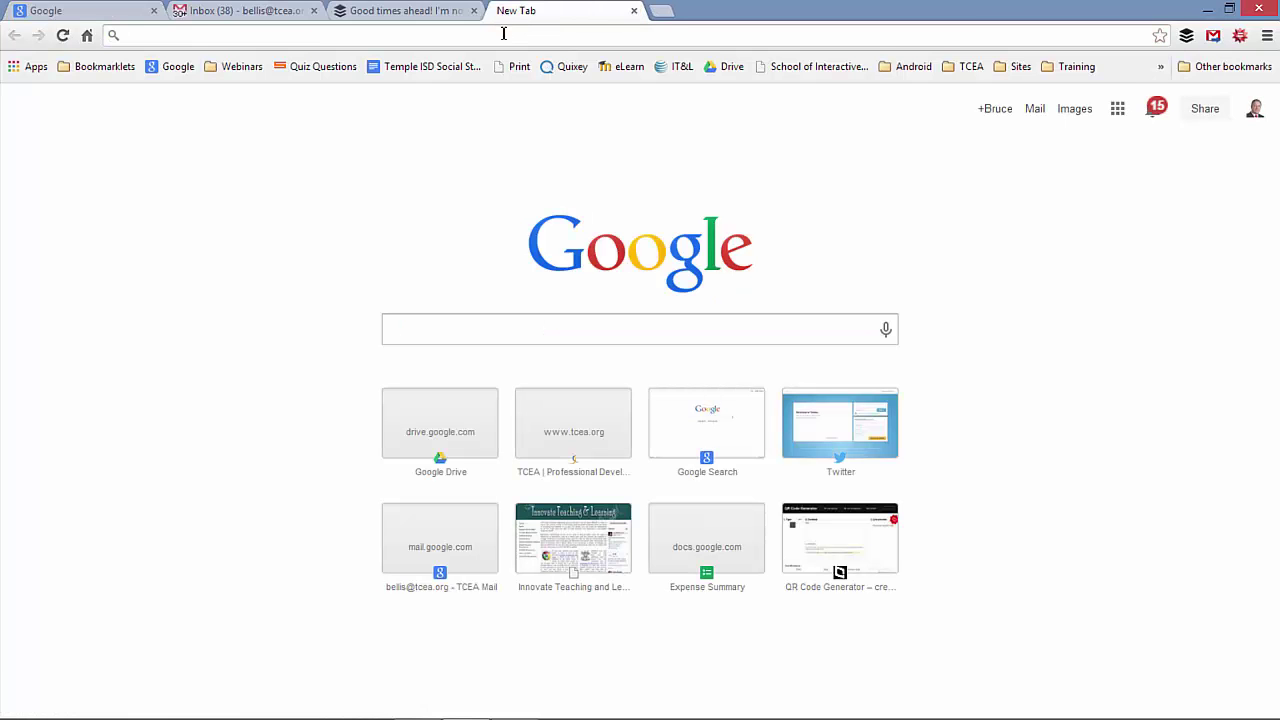
pyautogui.write('tcea')
pyautogui.press('Return')
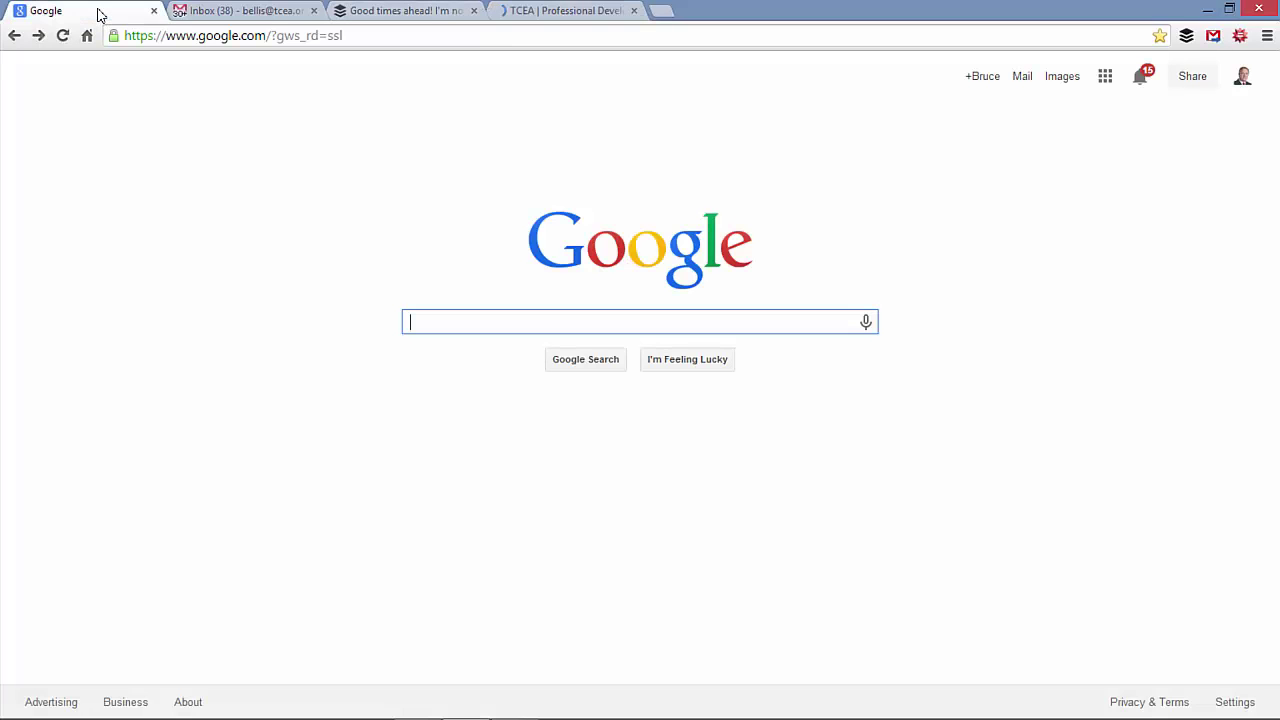
# - Move Google after the Inbox tab and TCEA to the front, then close 'Good times ahead'
pyautogui.moveTo(98, 13); pyautogui.dragTo(586, 11)
pyautogui.moveTo(396, 8); pyautogui.dragTo(97, 18)
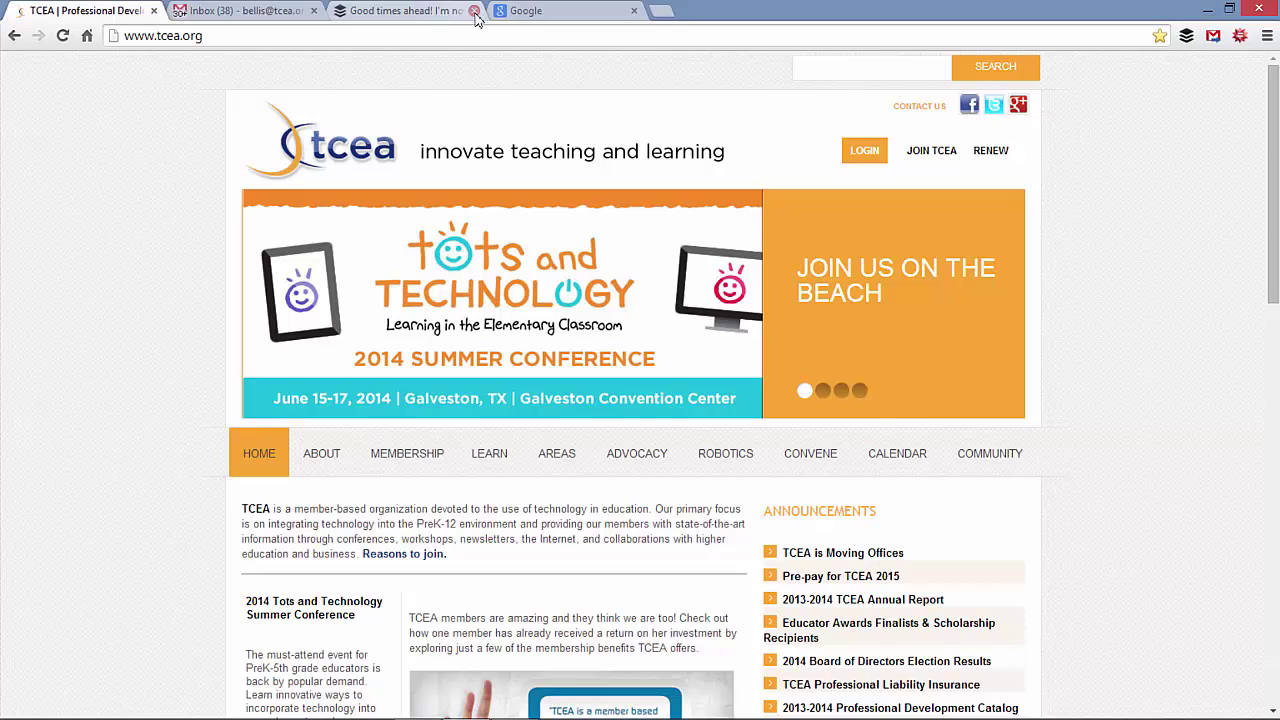
pyautogui.click(475, 11)
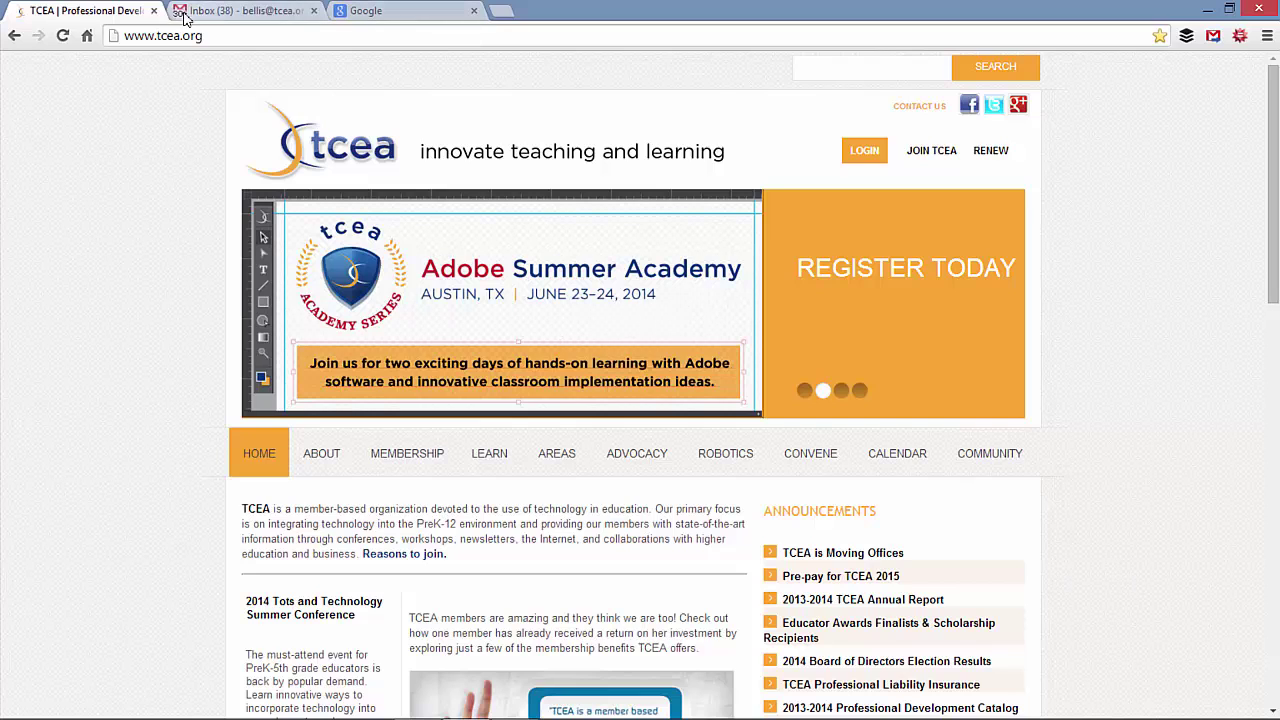
pyautogui.moveTo(133, 15)
pyautogui.mouseDown()
pyautogui.moveTo(270, 15)
pyautogui.moveTo(153, 17)
pyautogui.mouseUp()
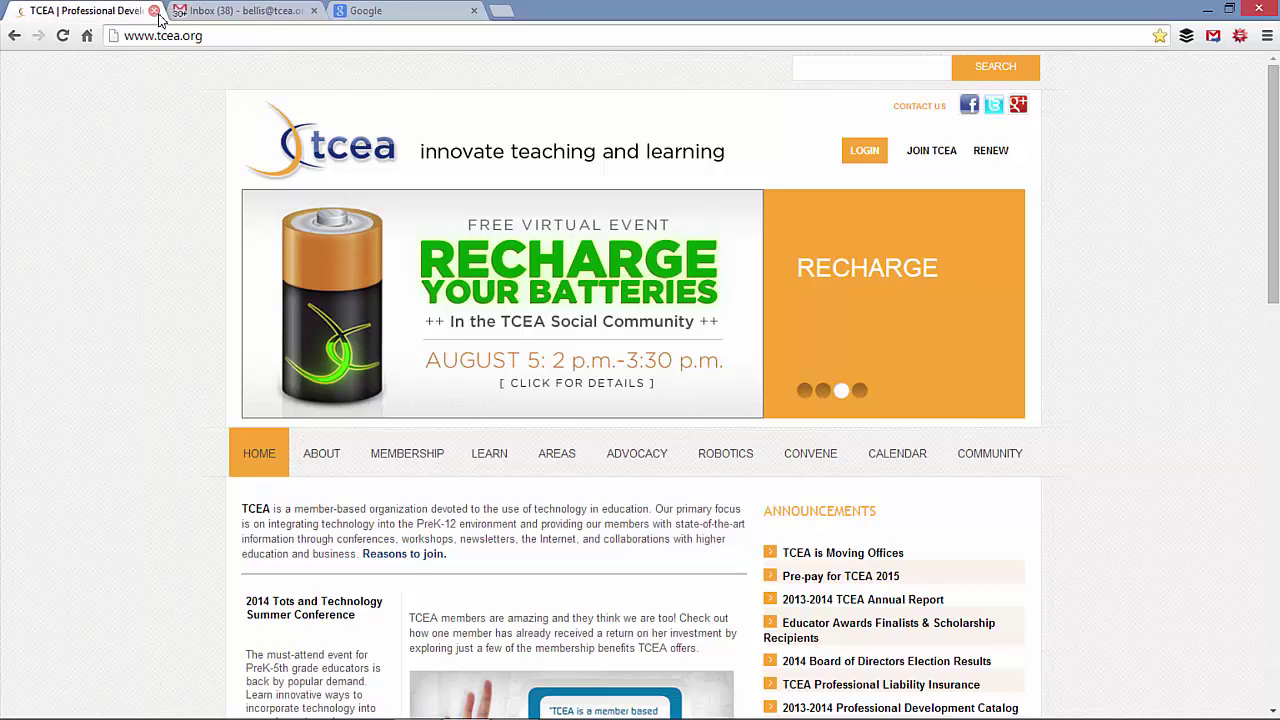
# - Reopen 'Getting Started with Evernote' from Recent Tabs, then close that tab again
pyautogui.click(1266, 37)
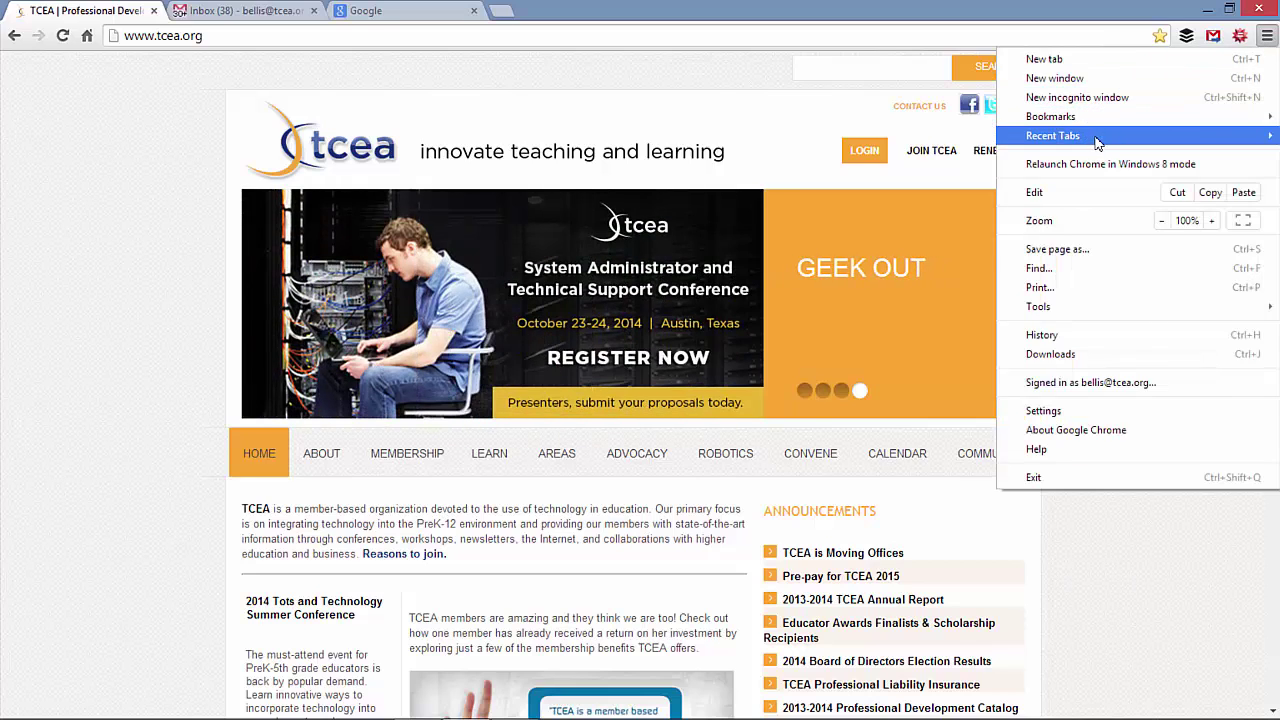
pyautogui.moveTo(1070, 145)
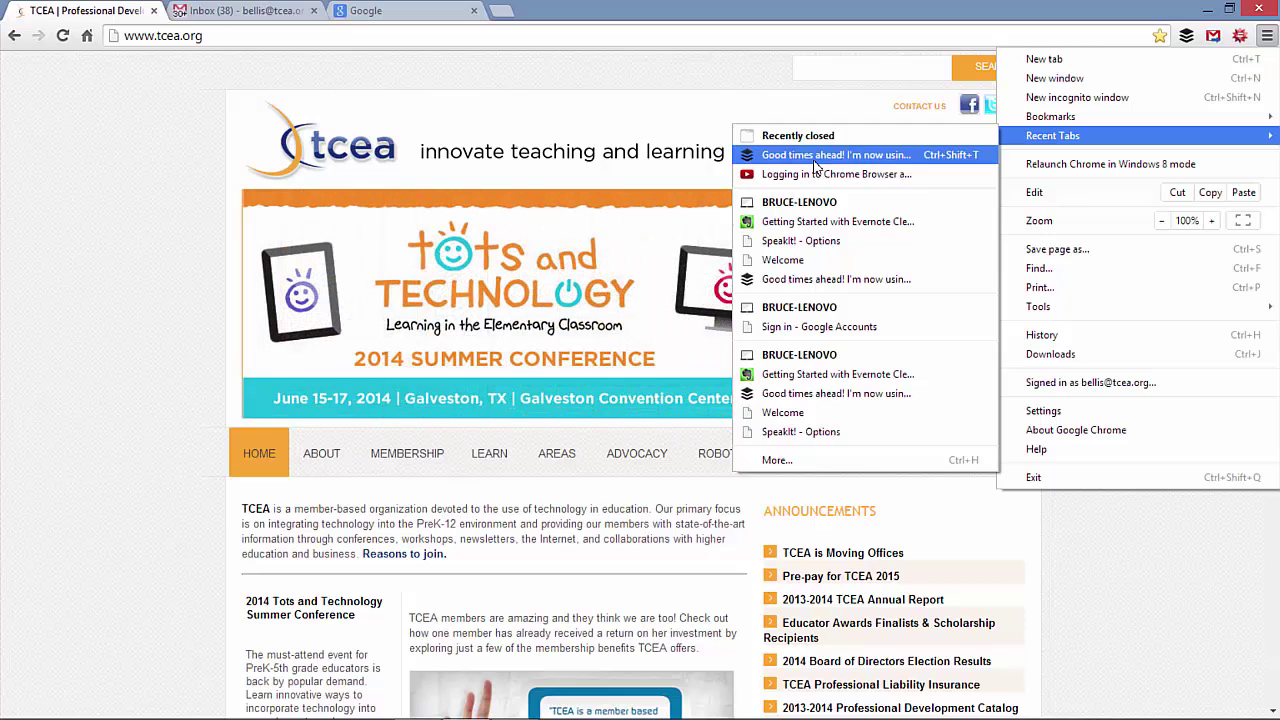
pyautogui.click(830, 221)
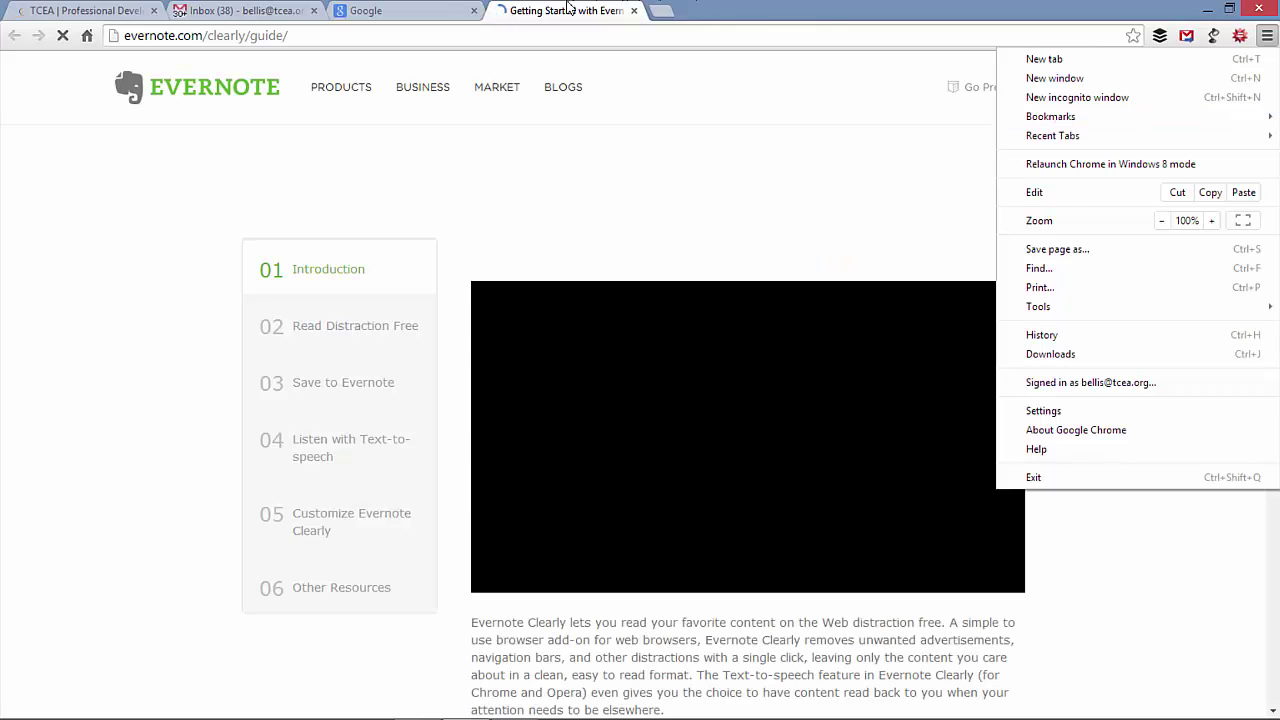
pyautogui.click(567, 8)
pyautogui.click(634, 10)
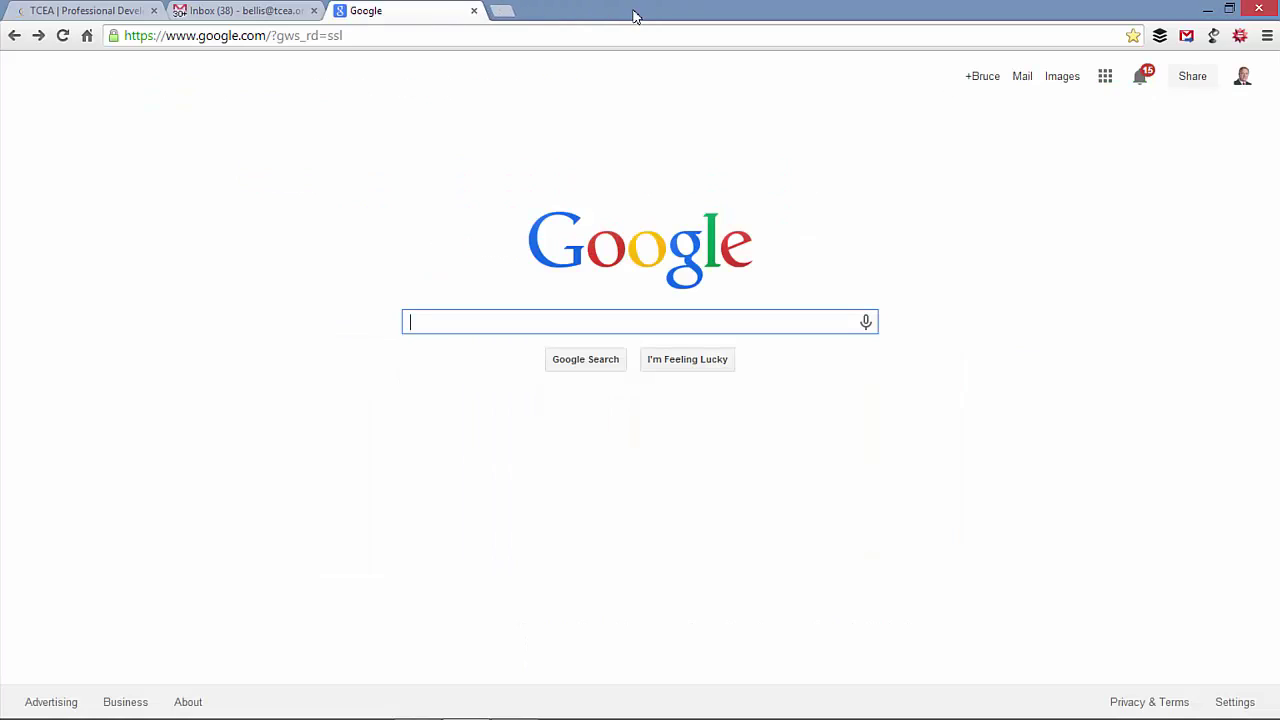
# - Pin the TCEA tab
pyautogui.click(258, 11)
pyautogui.click(100, 11)
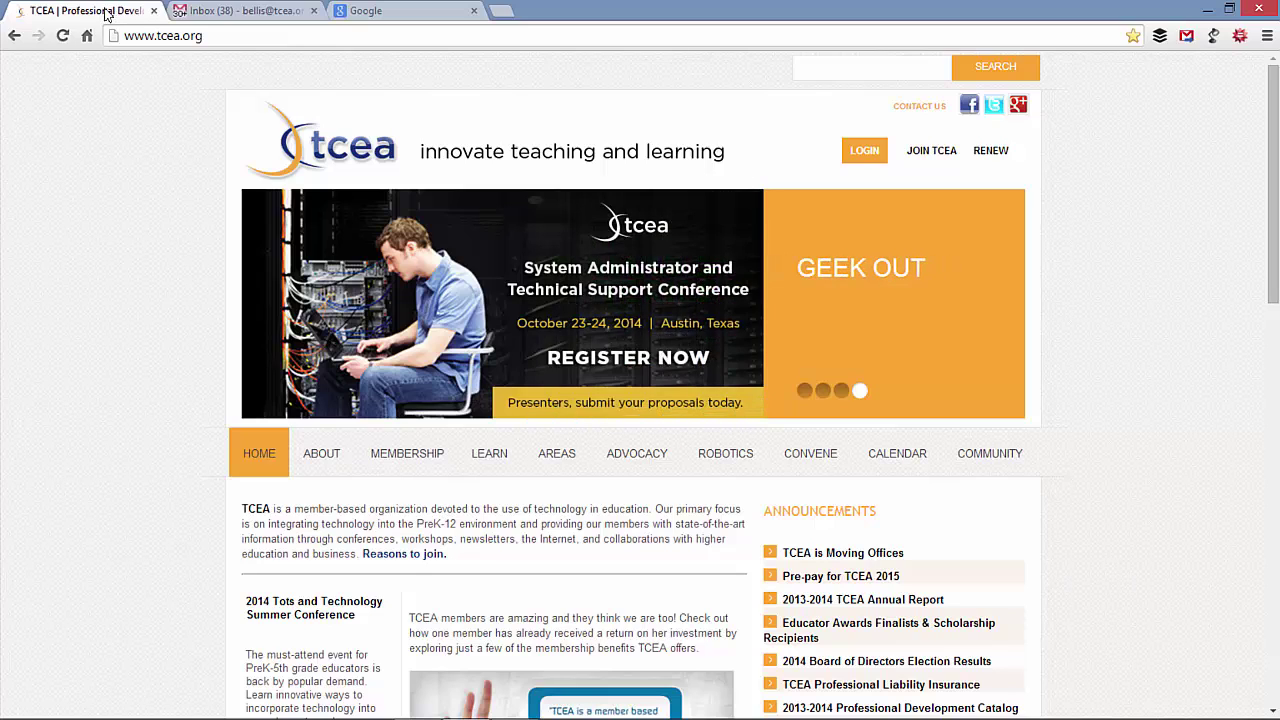
pyautogui.rightClick(105, 14)
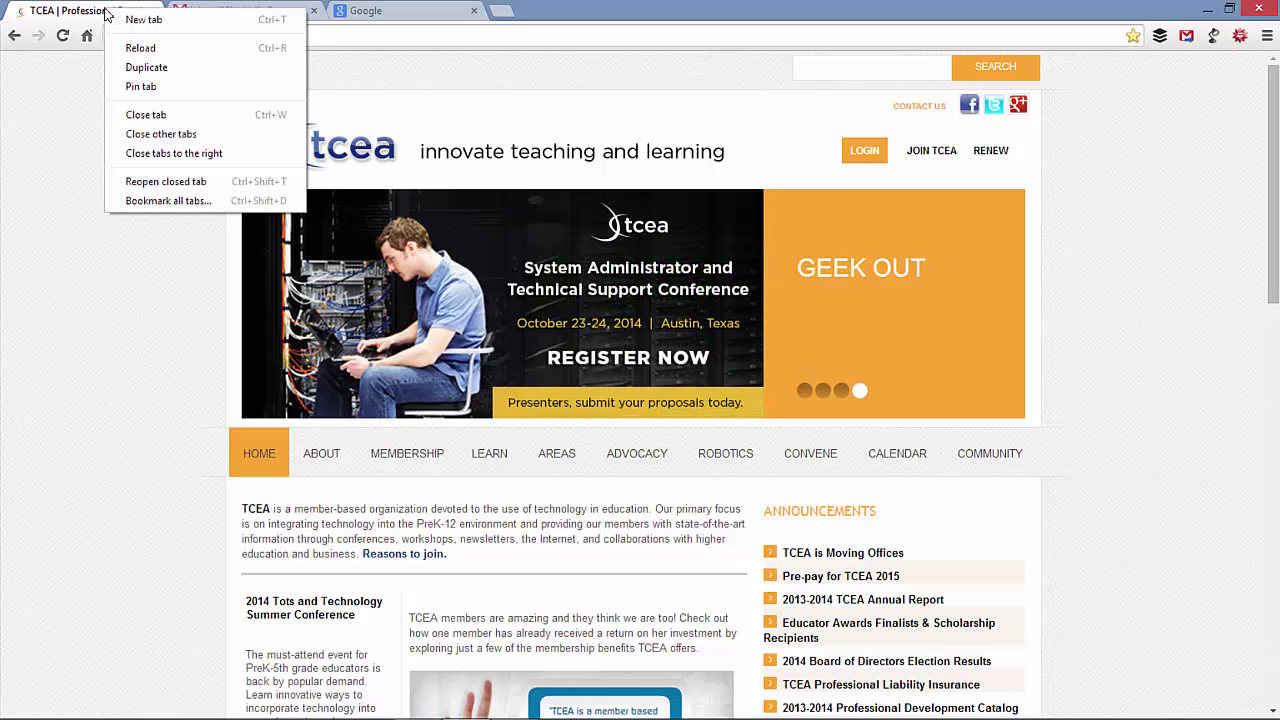
pyautogui.click(160, 88)
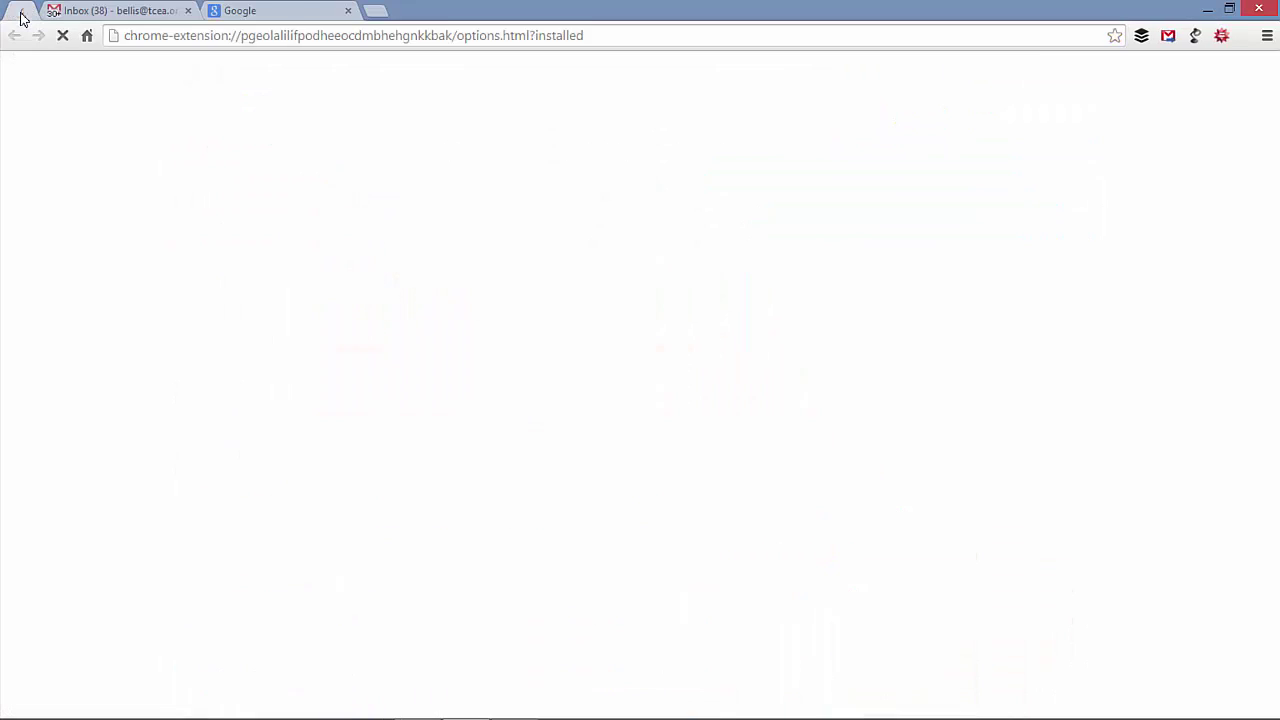
pyautogui.click(22, 18)
# - Pin the Google tab and place the pinned TCEA tab right after it
pyautogui.rightClick(322, 12)
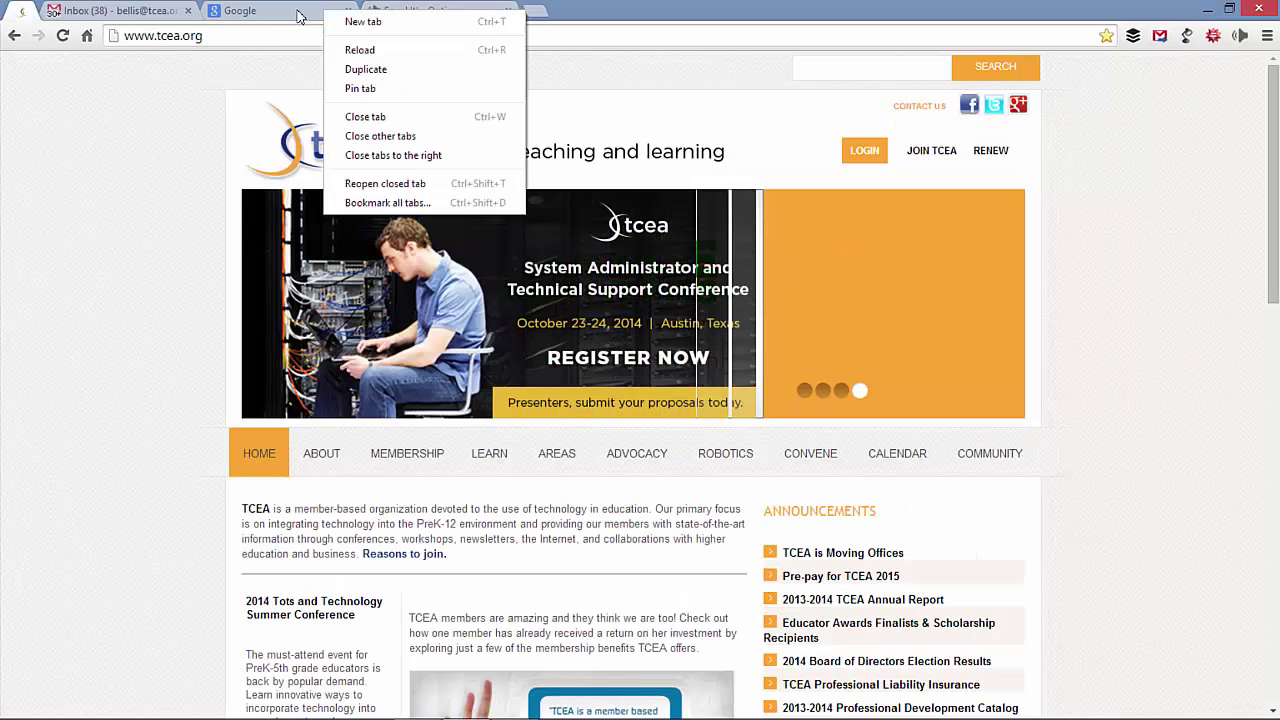
pyautogui.click(294, 14)
pyautogui.rightClick(294, 14)
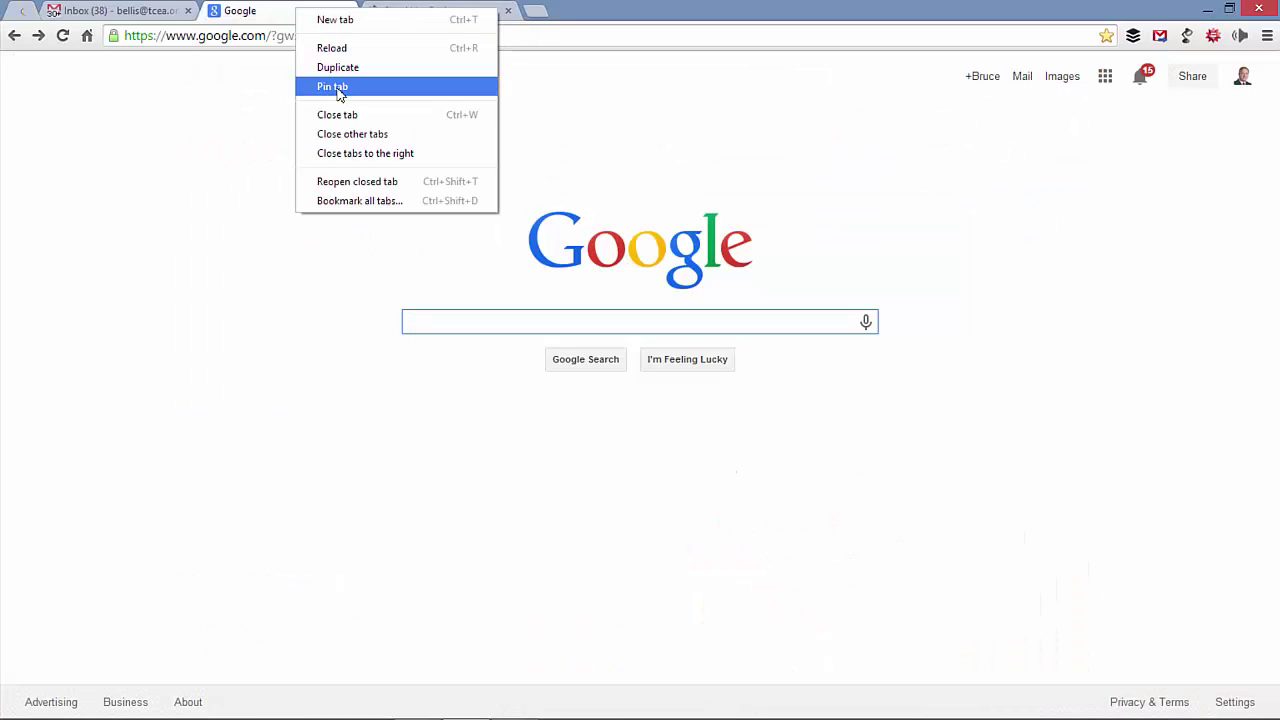
pyautogui.click(340, 88)
pyautogui.moveTo(30, 20); pyautogui.dragTo(68, 27)
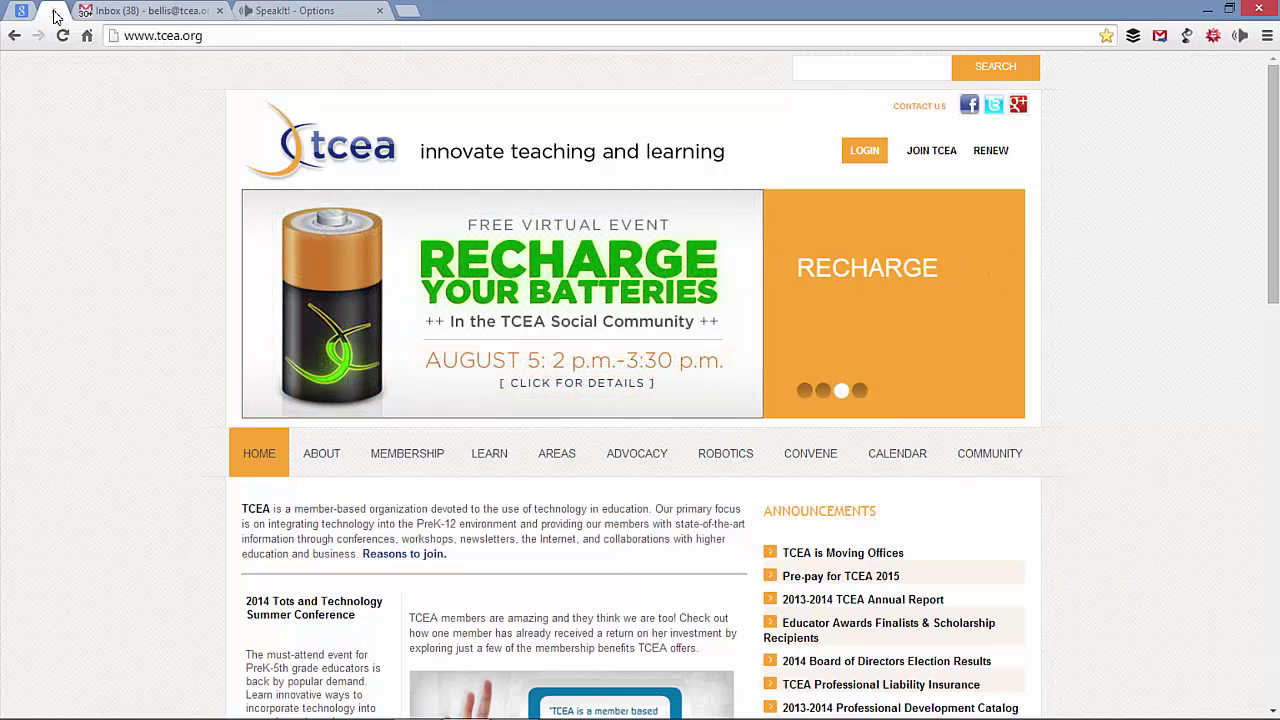
# - Unpin the TCEA tab via its context menu, returning it to a regular tab beside pinned Google
pyautogui.rightClick(55, 16)
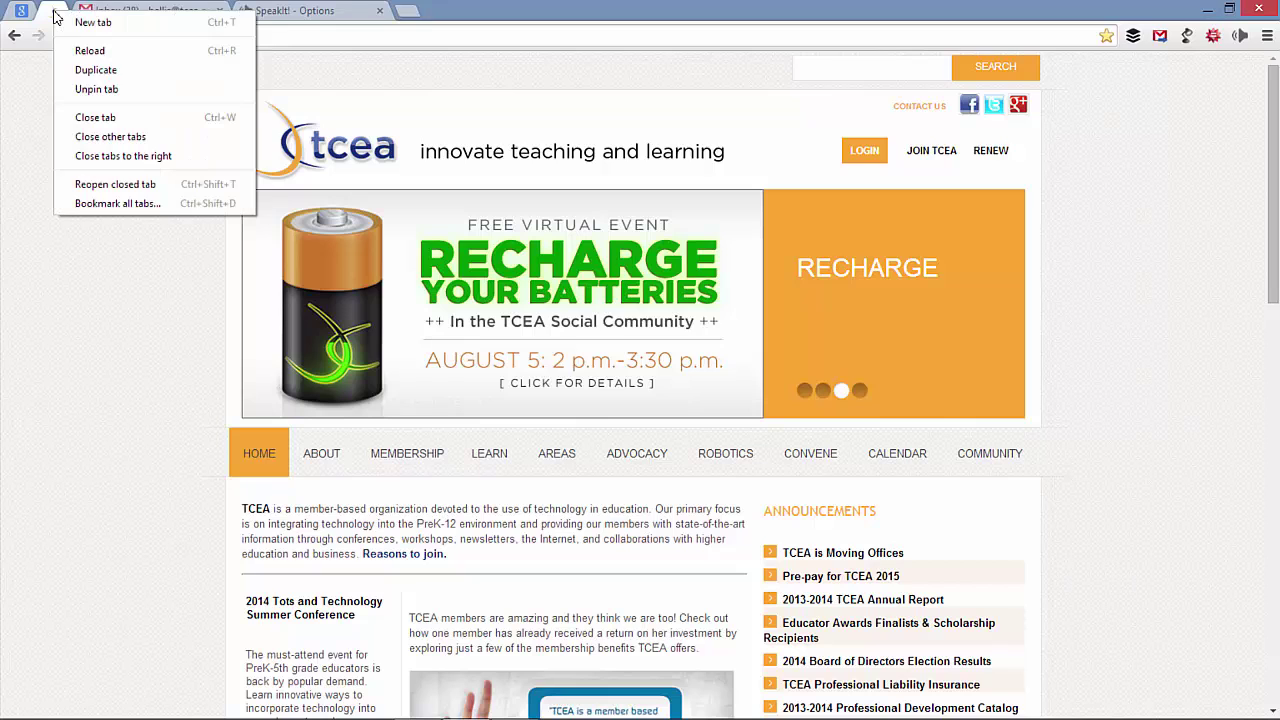
pyautogui.click(97, 89)
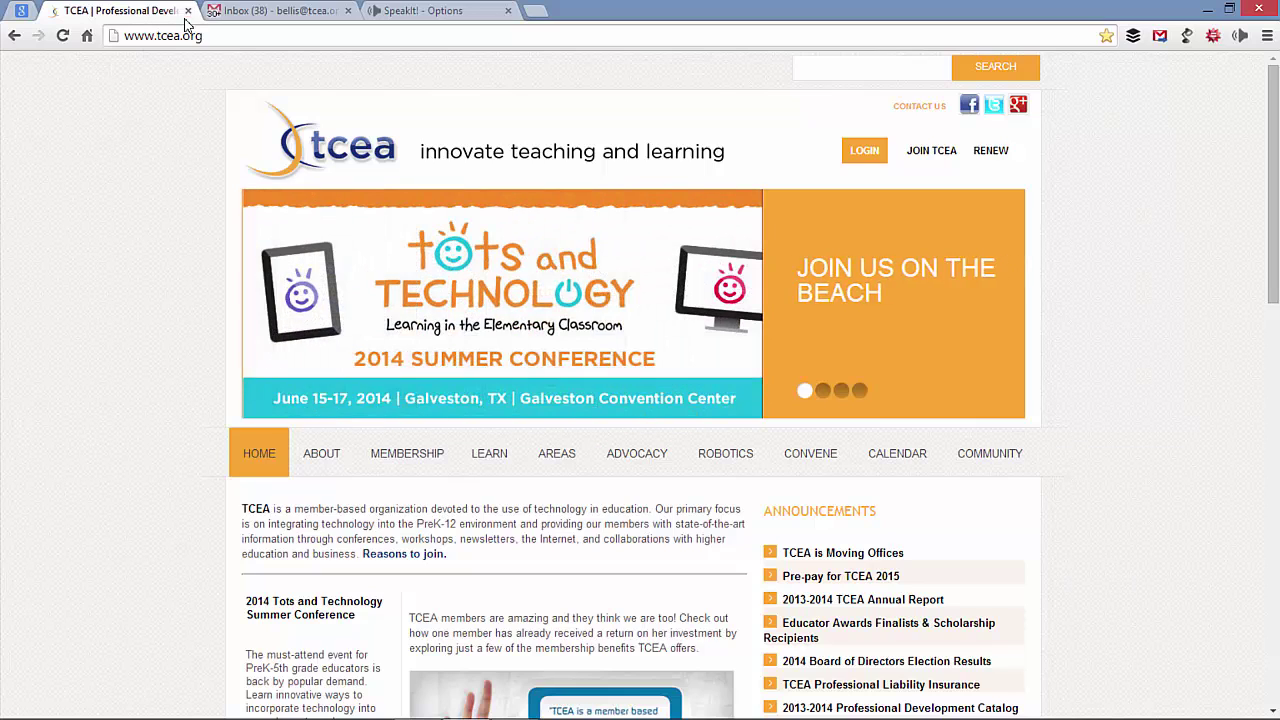
pyautogui.moveTo(1265, 8)
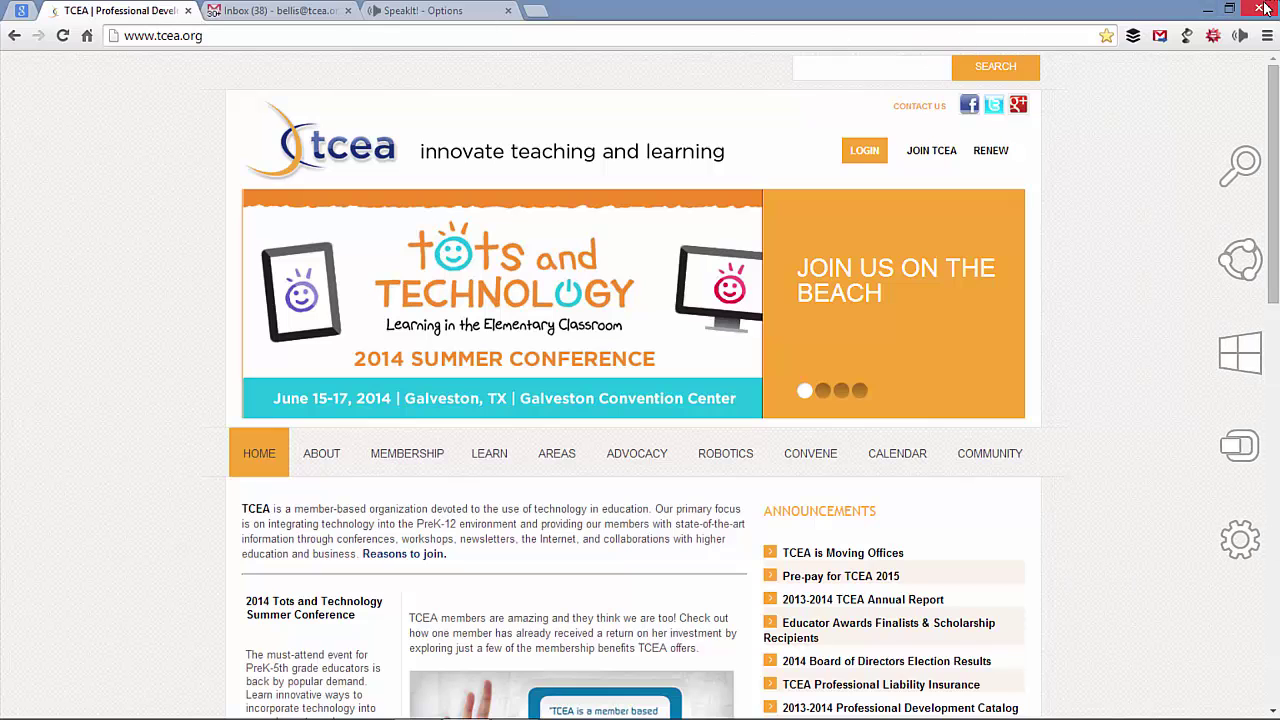